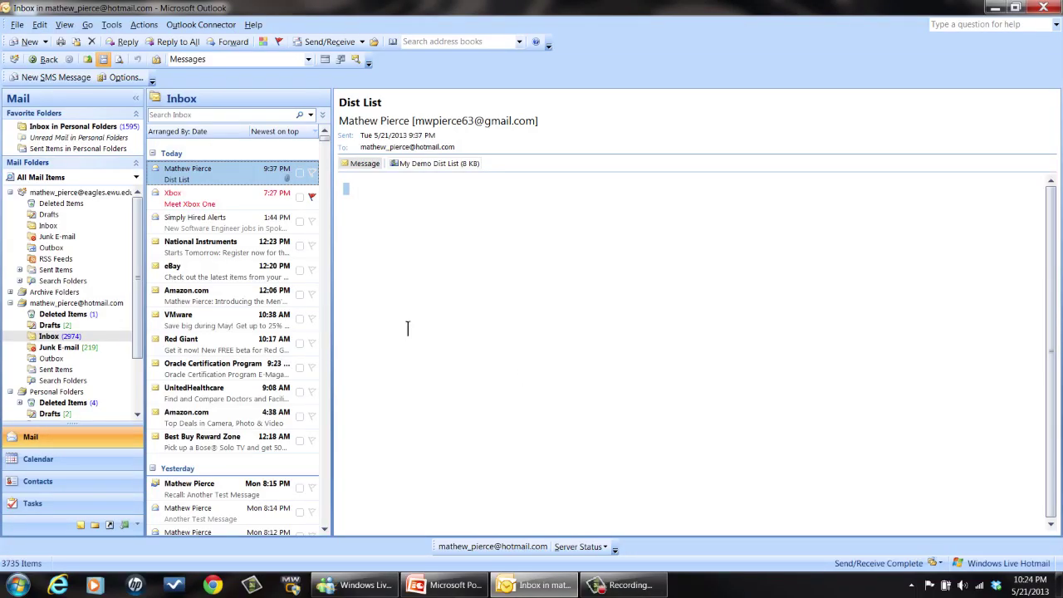
# Save the Personal Folders calendar to the Desktop in iCalendar format as MyCal.ics, continuing with the preset date range
pyautogui.click(83, 464)
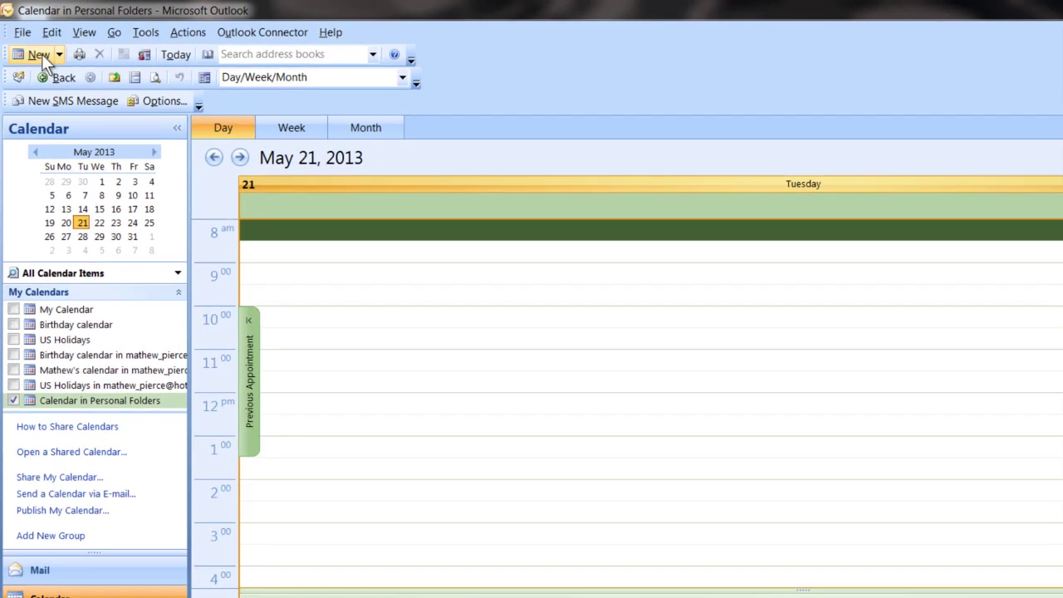
pyautogui.click(17, 21)
pyautogui.click(81, 127)
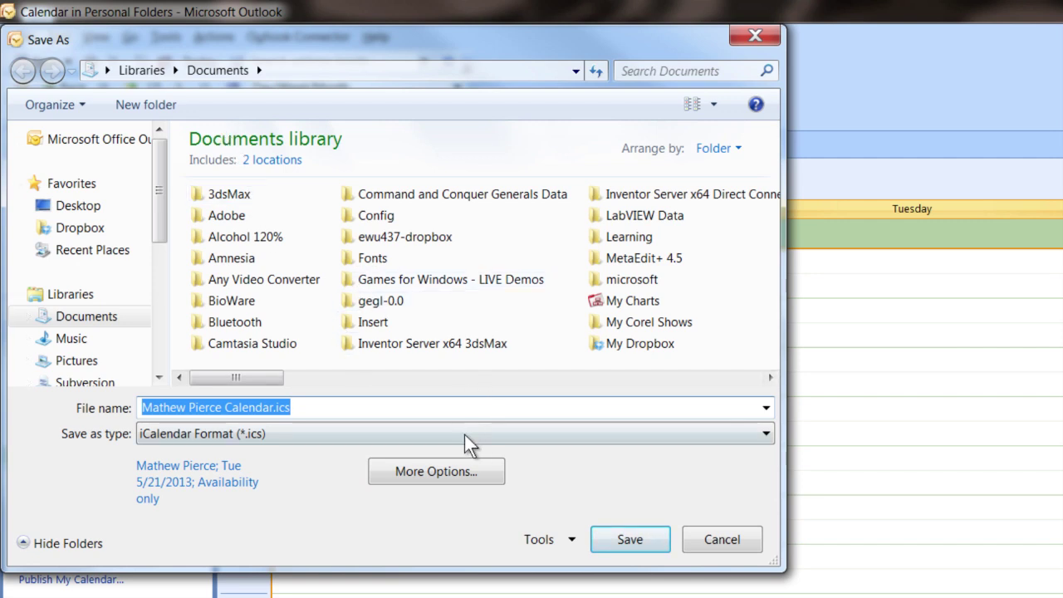
pyautogui.doubleClick(274, 407)
pyautogui.moveTo(271, 407); pyautogui.dragTo(154, 399)
pyautogui.press('BackSpace')
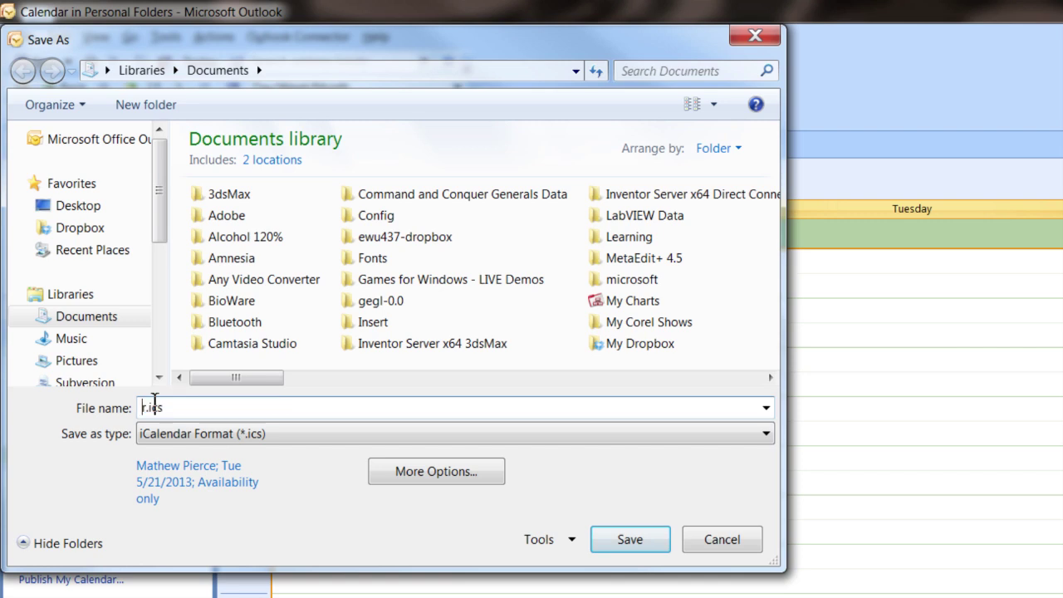
pyautogui.press('Delete')
pyautogui.write('MyCal')
pyautogui.click(133, 207)
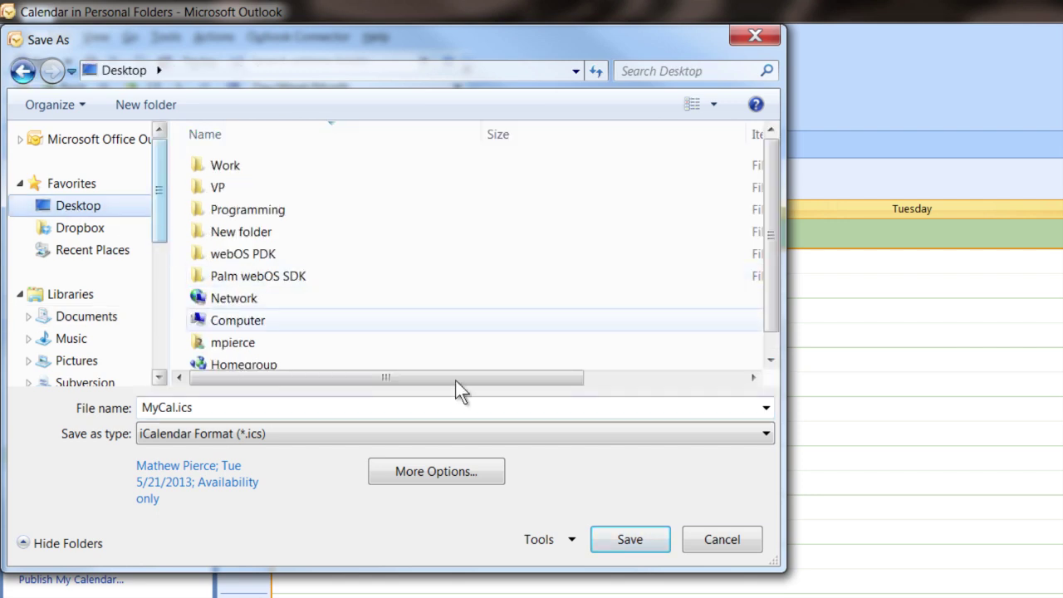
pyautogui.click(616, 540)
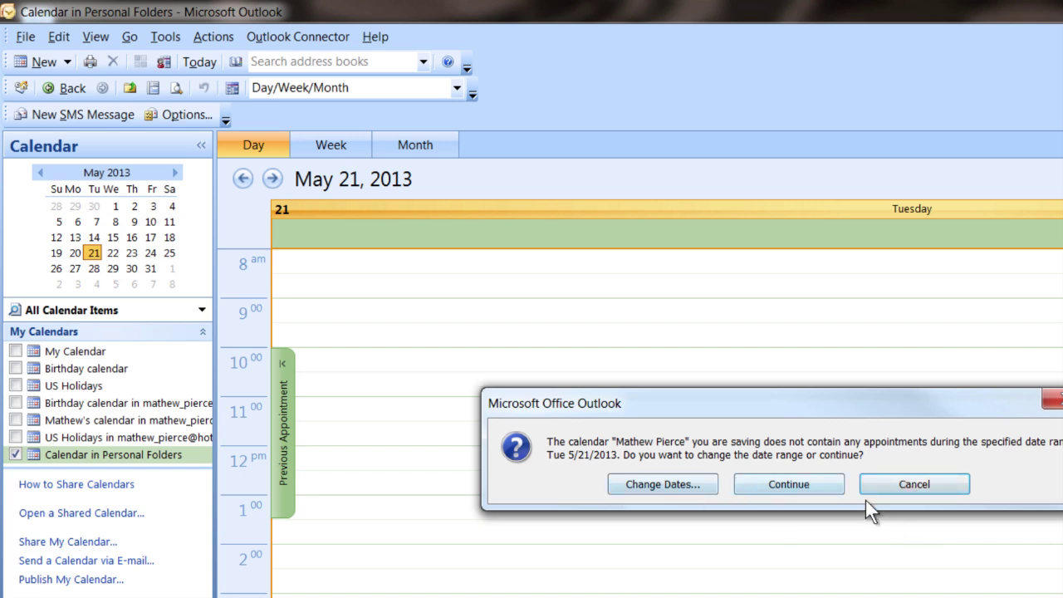
pyautogui.click(785, 484)
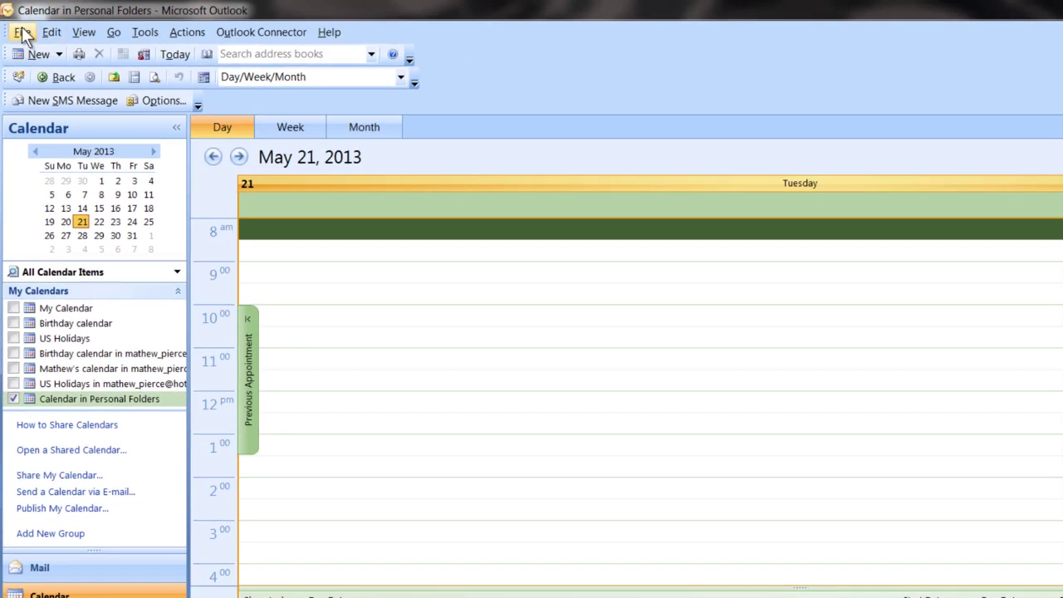
# Start an export to a file with the Import and Export Wizard, choosing Microsoft Access 97-2003 as the file type
pyautogui.click(17, 24)
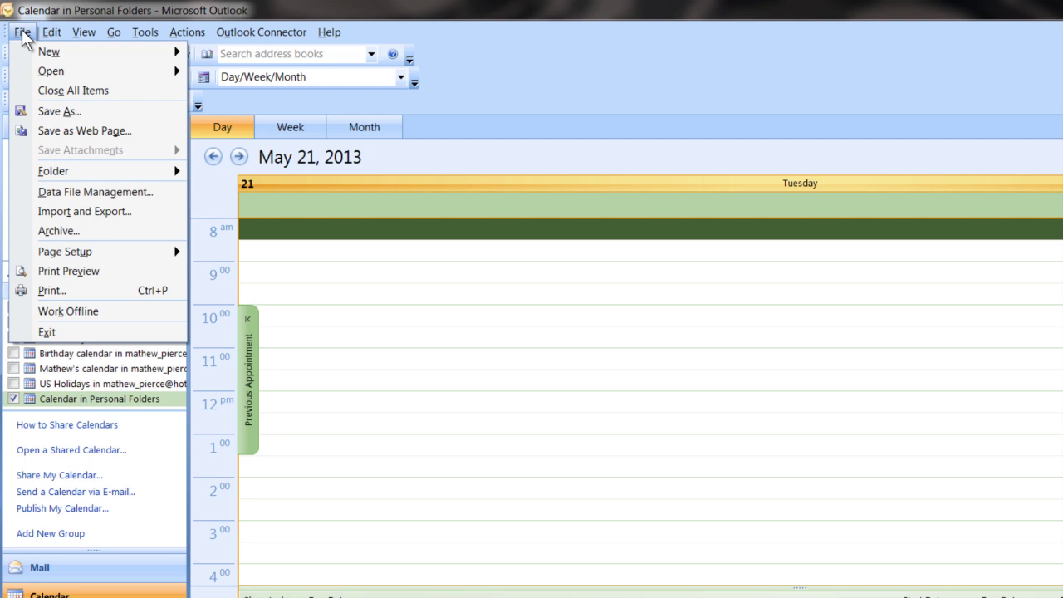
pyautogui.click(73, 213)
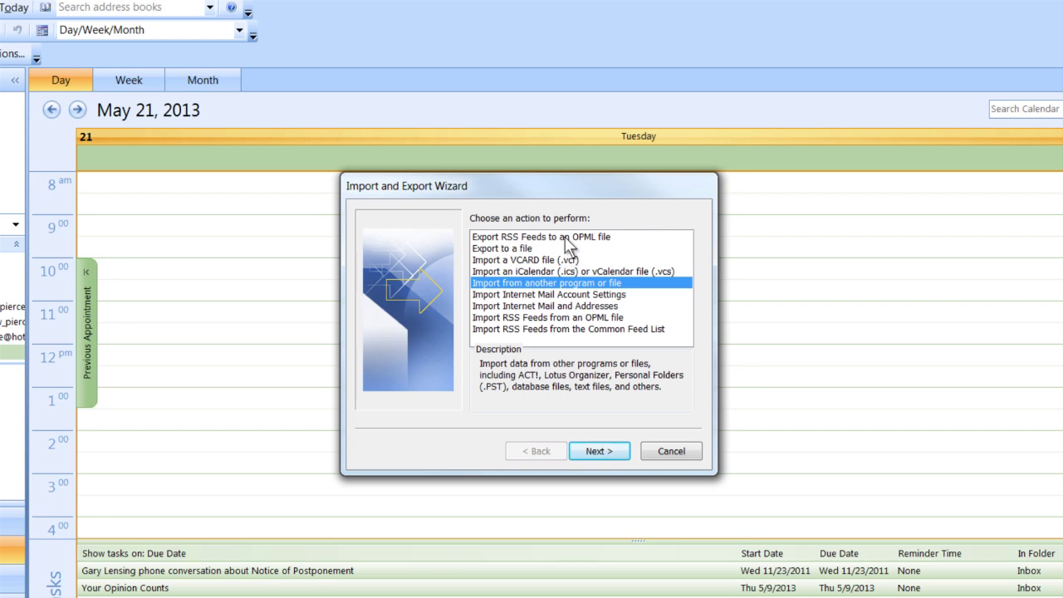
pyautogui.click(500, 248)
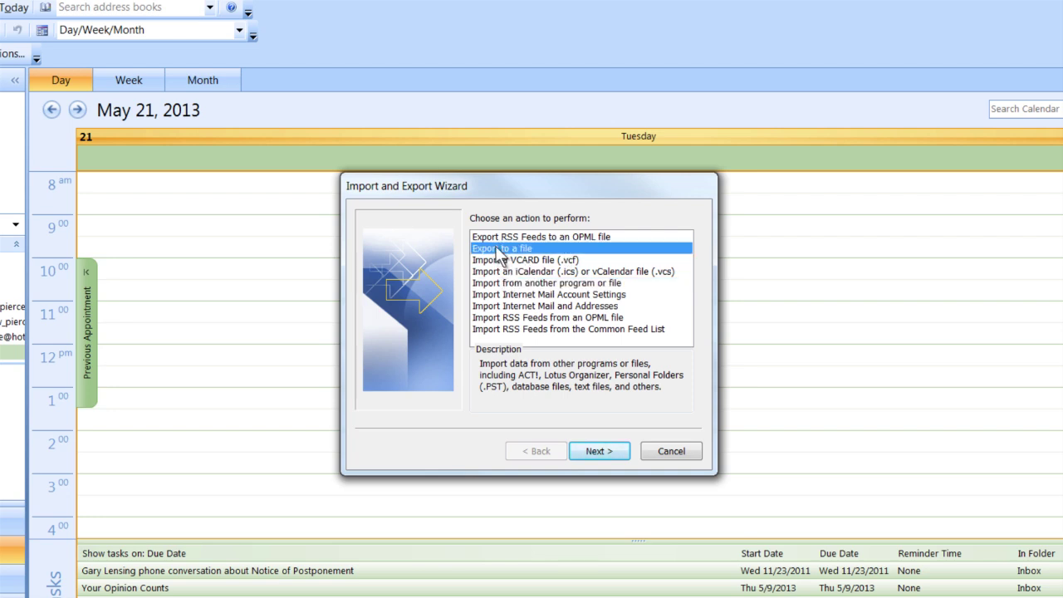
pyautogui.click(611, 449)
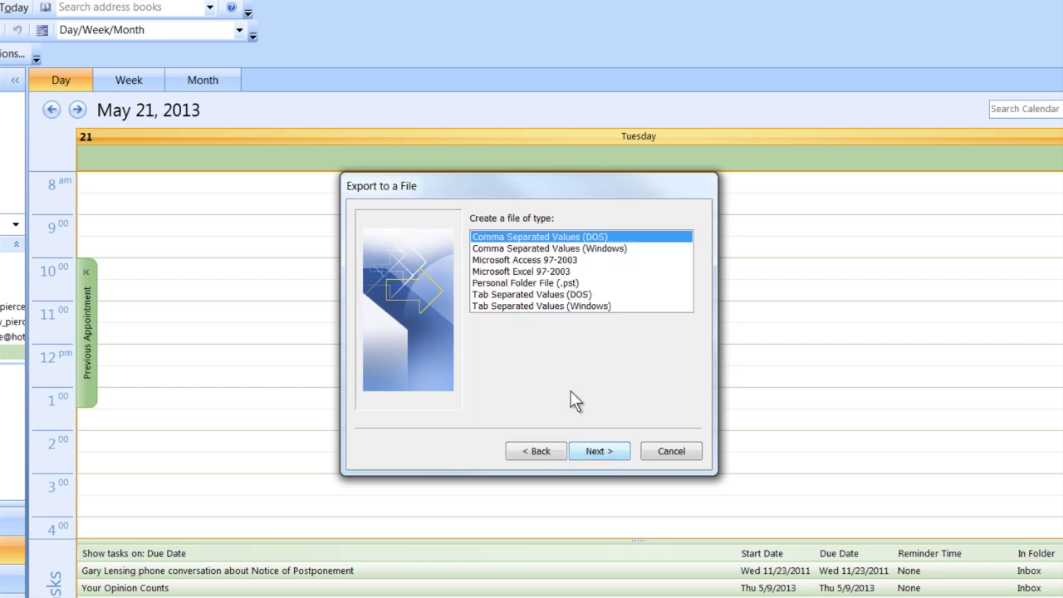
pyautogui.click(510, 259)
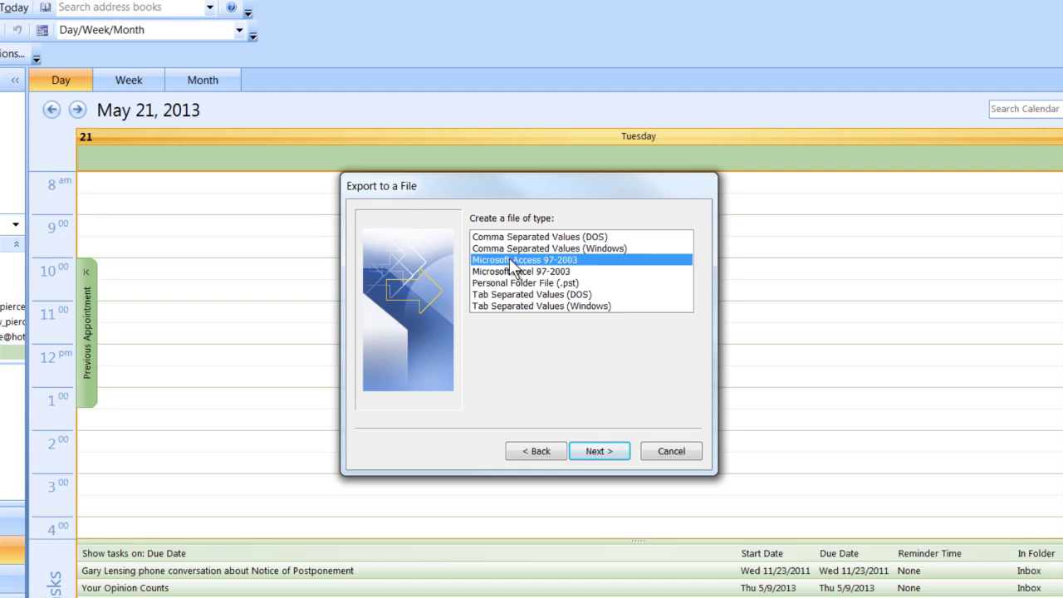
pyautogui.click(582, 450)
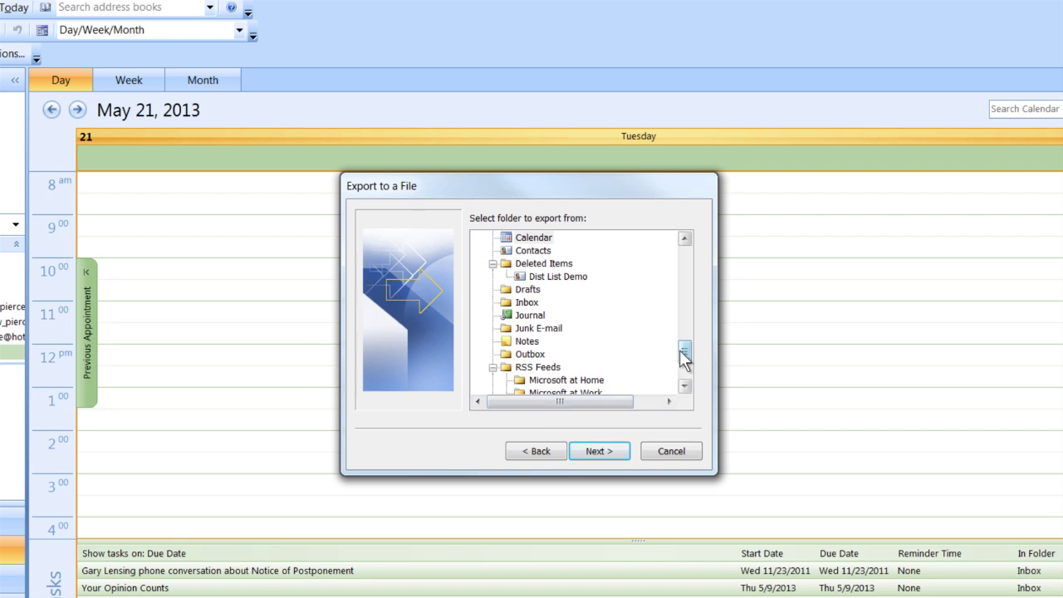
# Export the Calendar folder to mpaccess.mdb on the Desktop, covering appointments between 4/1/2013 and 8/1/2013
pyautogui.click(534, 239)
pyautogui.press('Return')
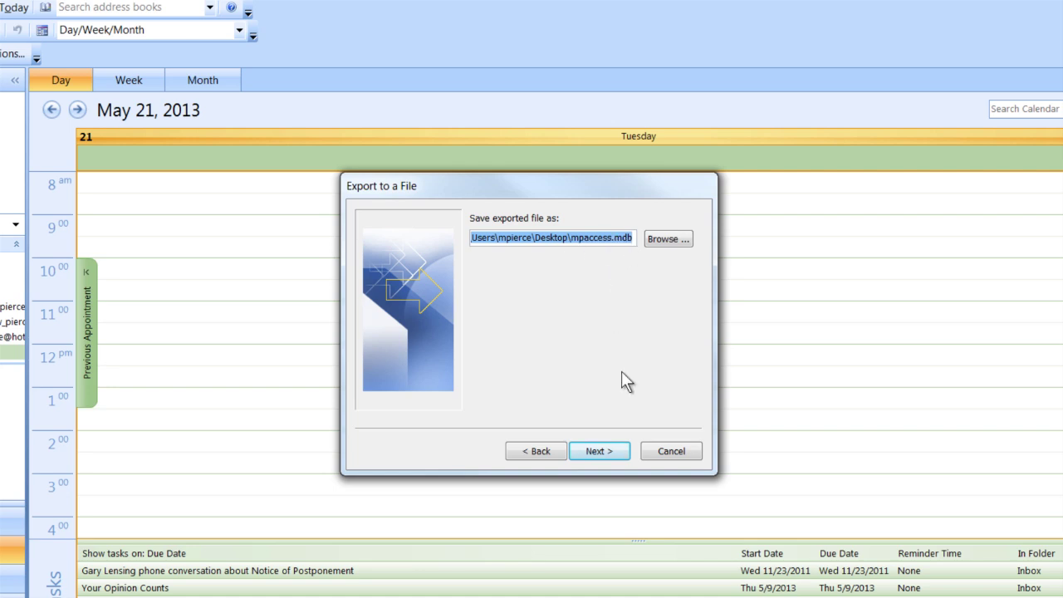
pyautogui.click(603, 449)
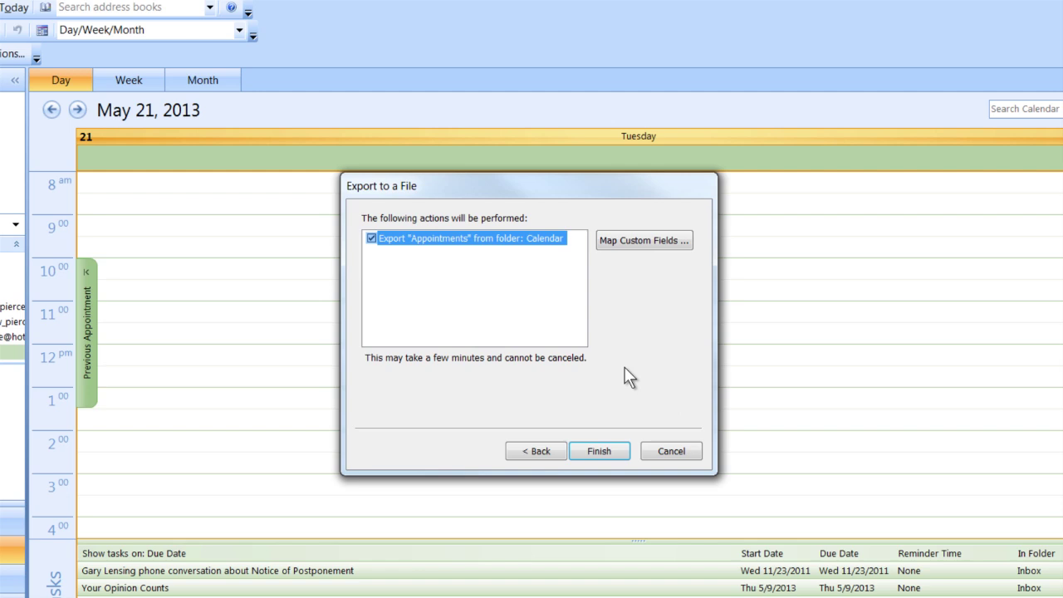
pyautogui.click(605, 446)
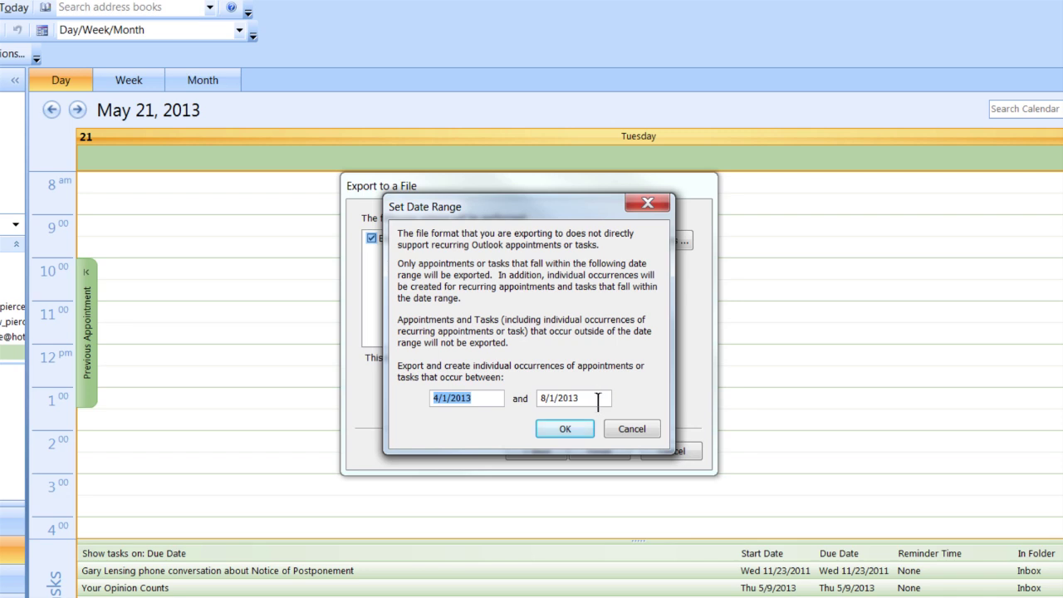
pyautogui.click(564, 429)
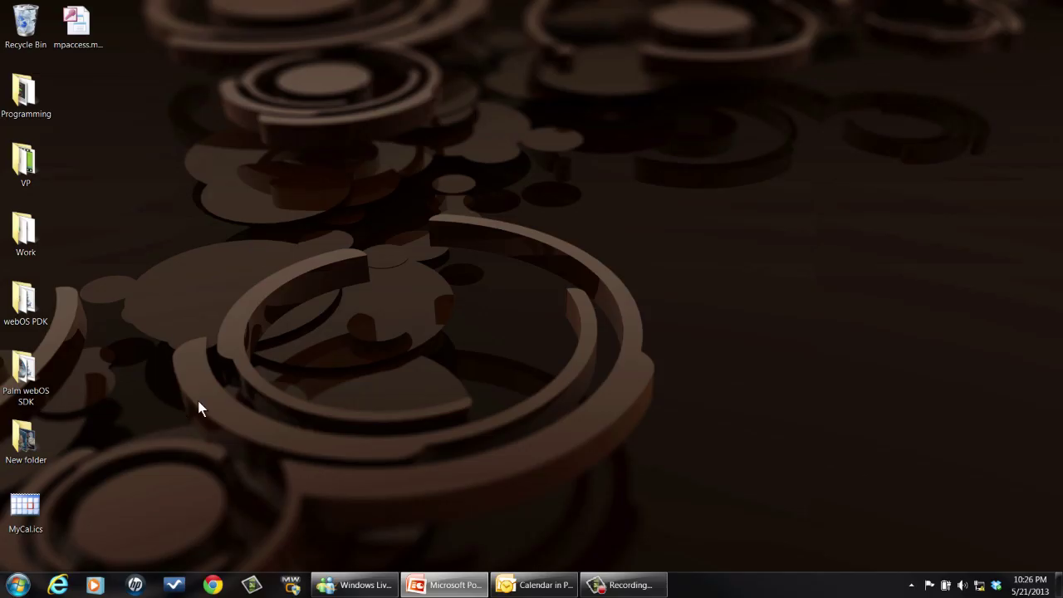
# Open mpaccess.mdb from the Desktop in Microsoft Access and start exporting its Calendar table as an XML file
pyautogui.click(98, 61)
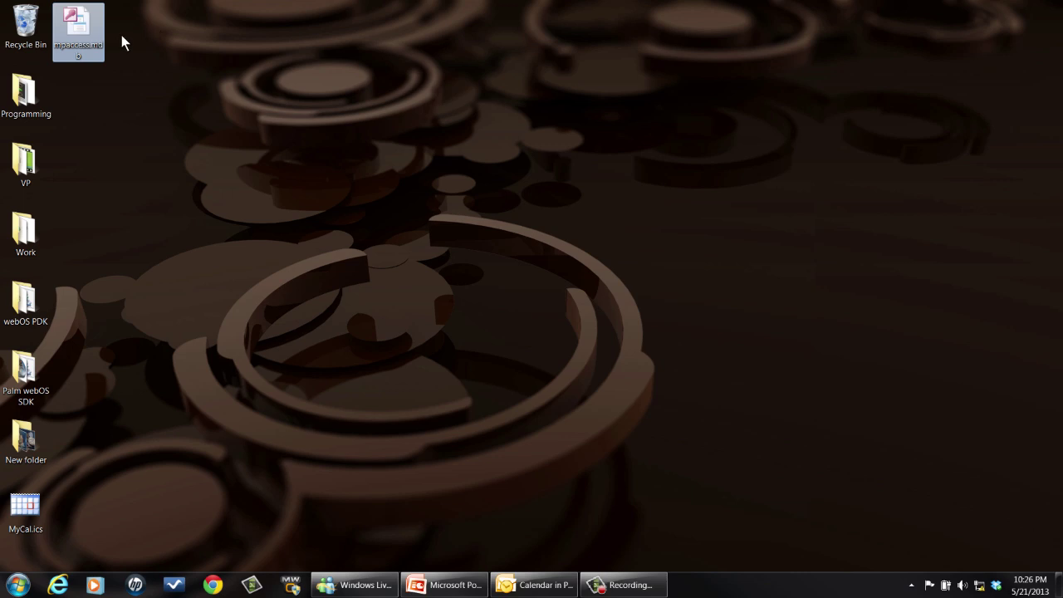
pyautogui.doubleClick(73, 22)
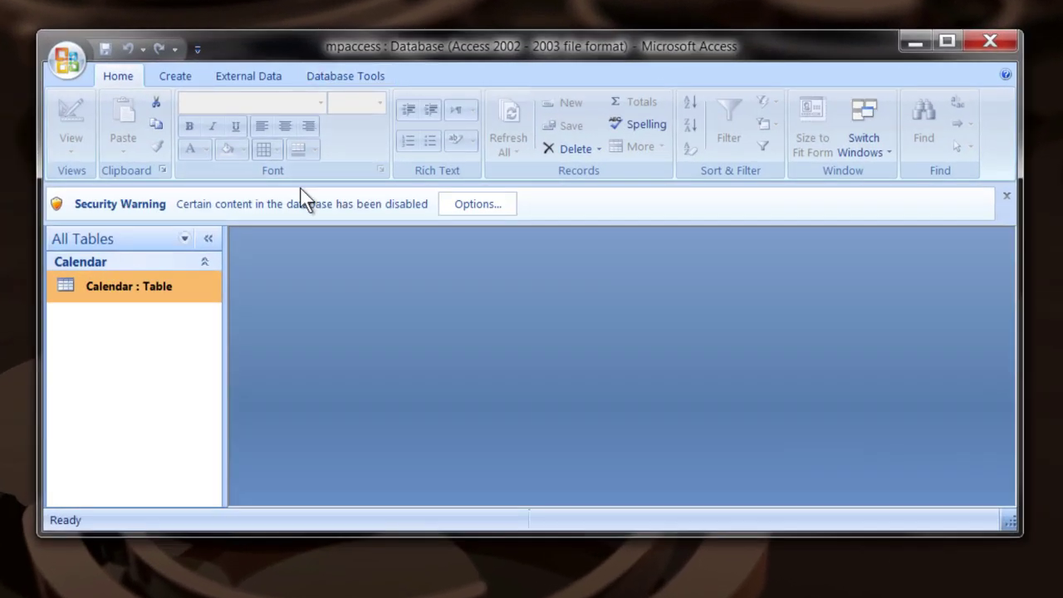
pyautogui.rightClick(103, 280)
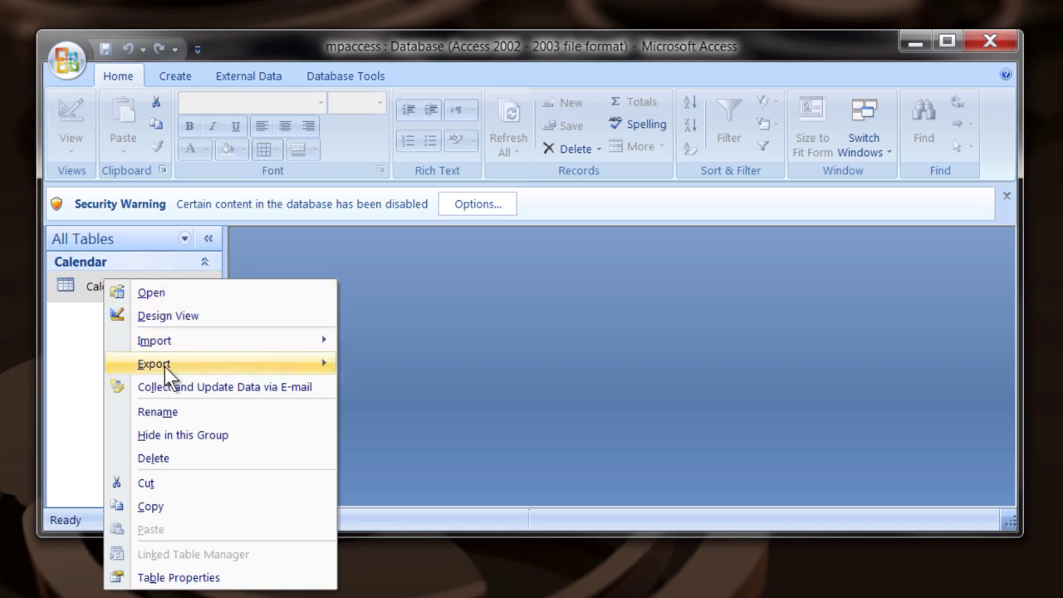
pyautogui.moveTo(166, 365)
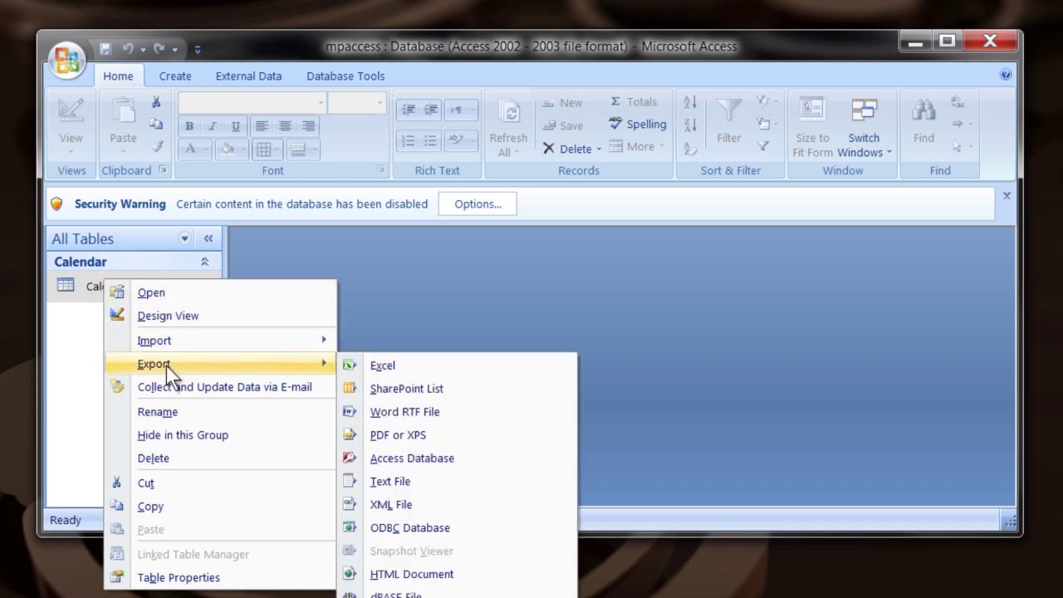
pyautogui.click(385, 502)
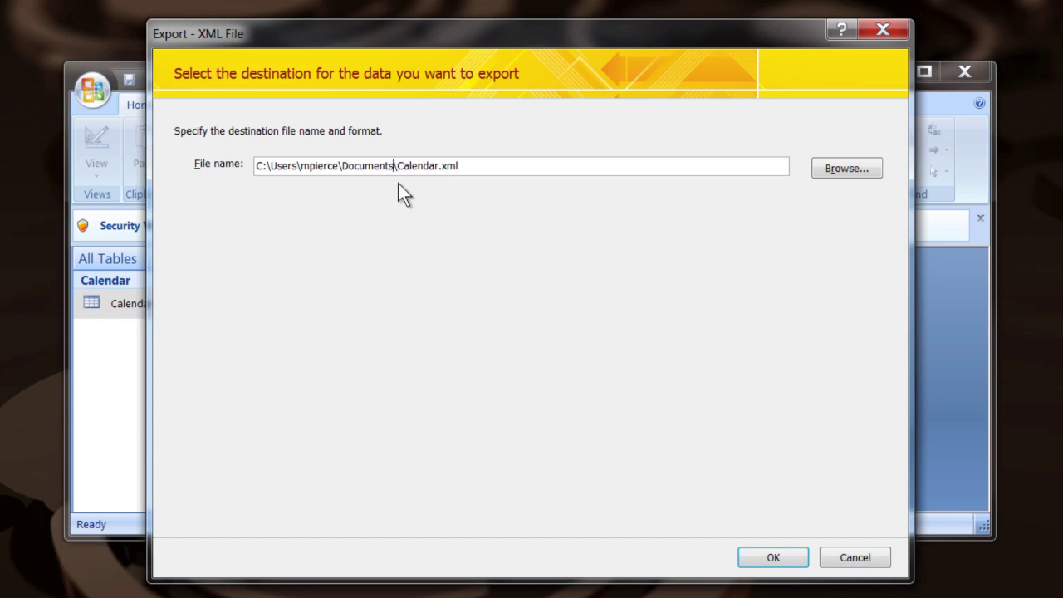
# Change the destination folder to Desktop for Calendar.xml and export the table's data (XML) and schema (XSD)
pyautogui.press('BackSpace')
pyautogui.press('BackSpace')
pyautogui.press('BackSpace')
pyautogui.press('BackSpace')
pyautogui.press('BackSpace')
pyautogui.press('BackSpace')
pyautogui.press('BackSpace')
pyautogui.press('BackSpace')
pyautogui.press('BackSpace')
pyautogui.write('Desktop')
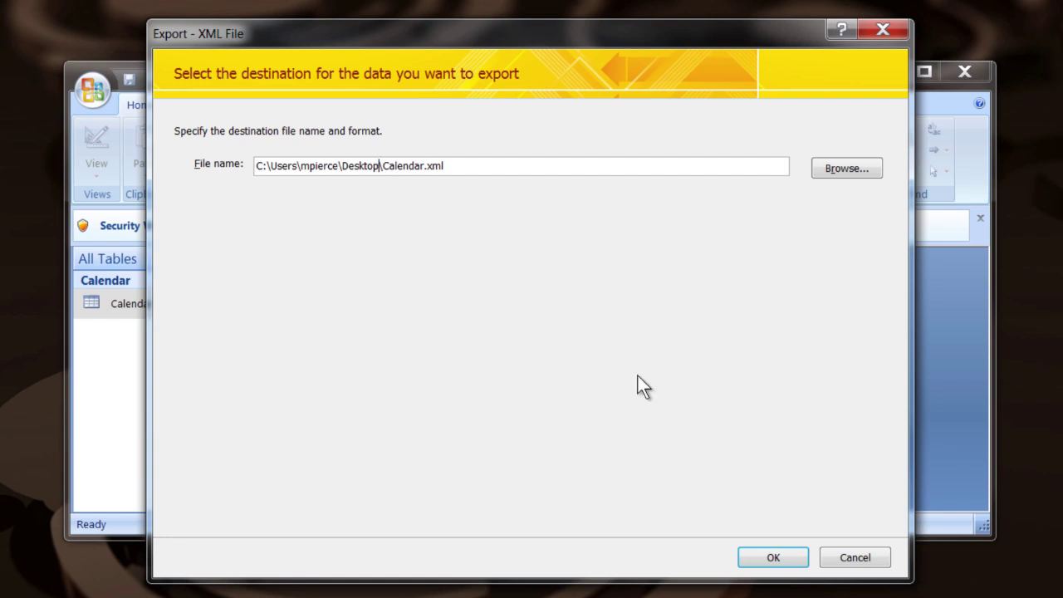
pyautogui.click(781, 555)
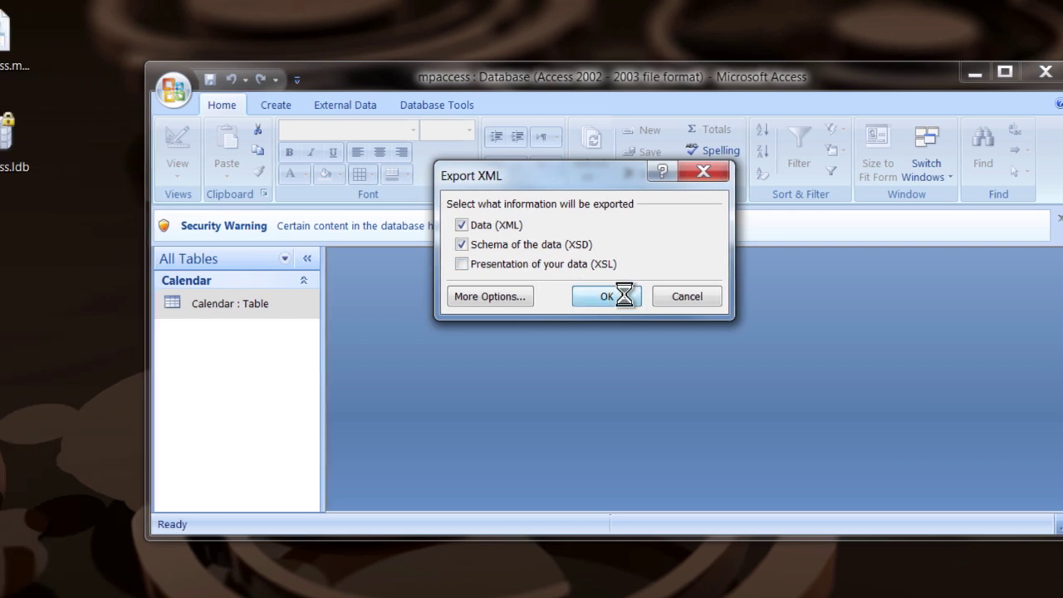
pyautogui.click(540, 296)
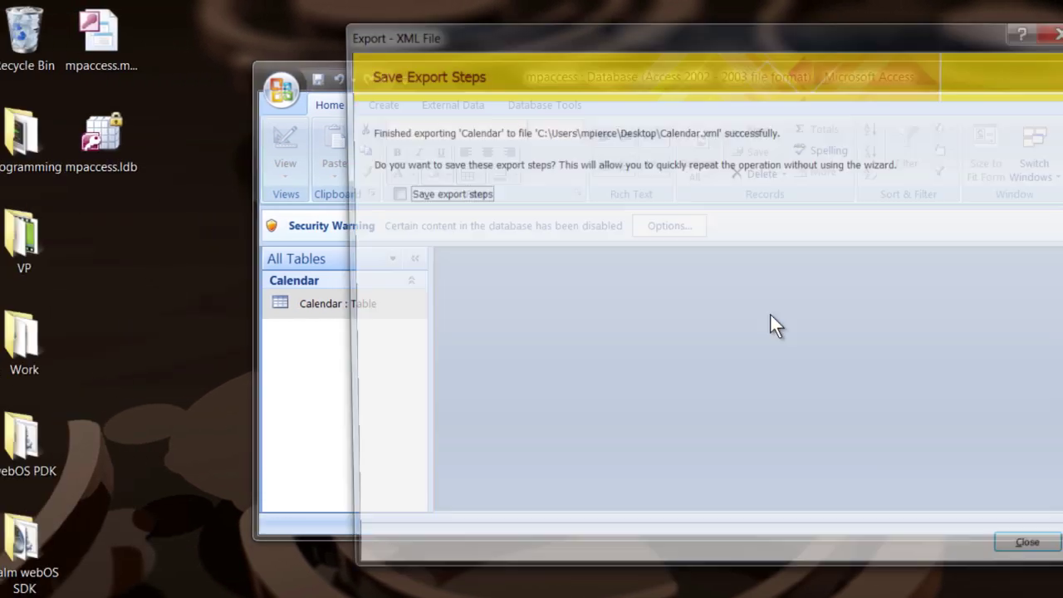